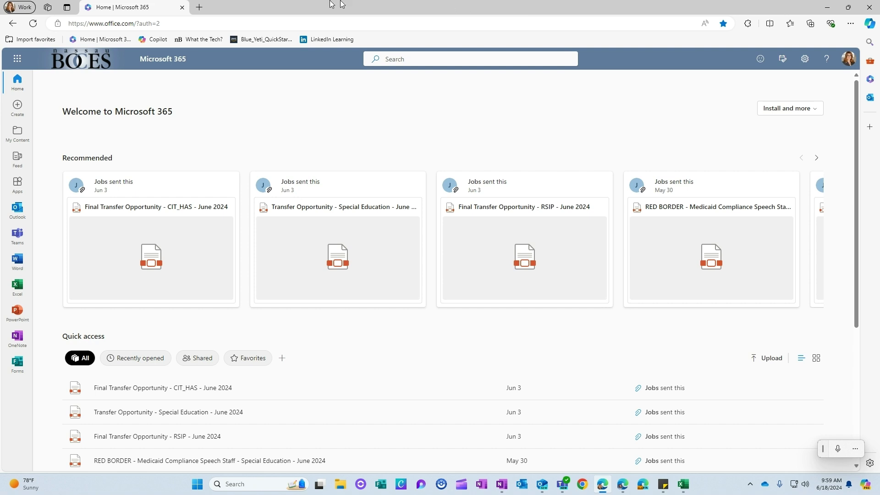
# Launch Stream from the Microsoft 365 app launcher in a new tab
pyautogui.click(19, 61)
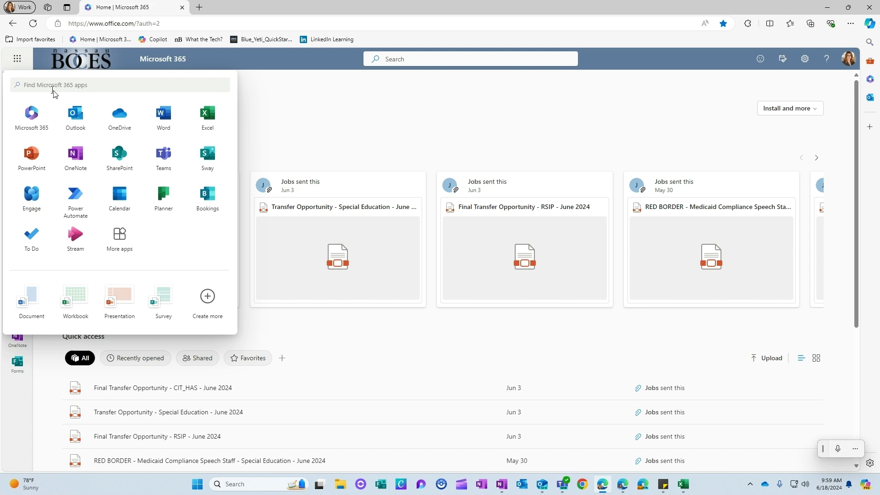
pyautogui.click(36, 88)
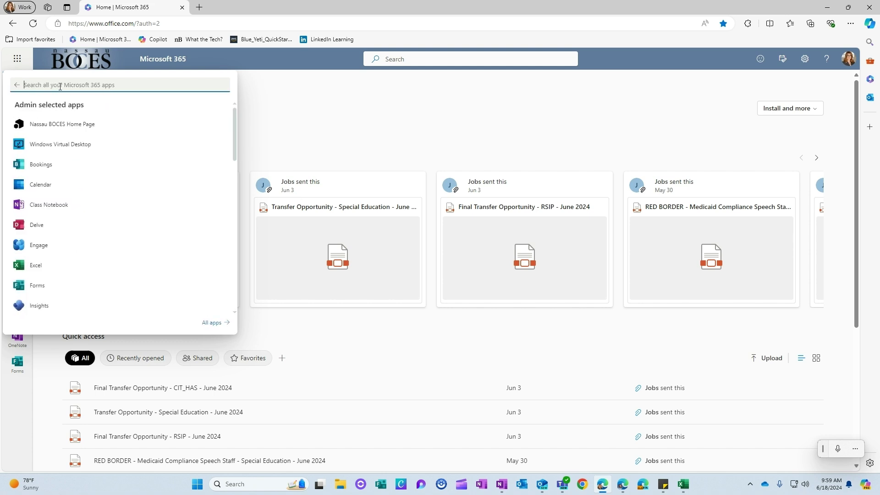
pyautogui.click(403, 59)
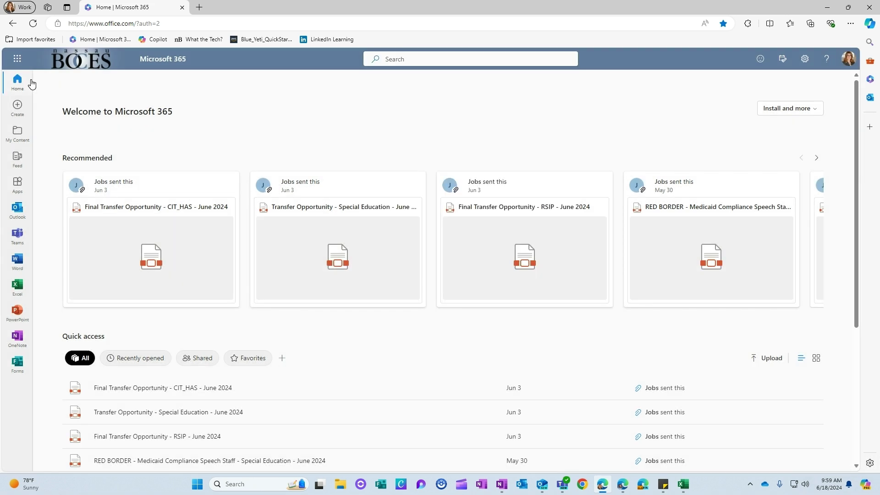
pyautogui.click(17, 59)
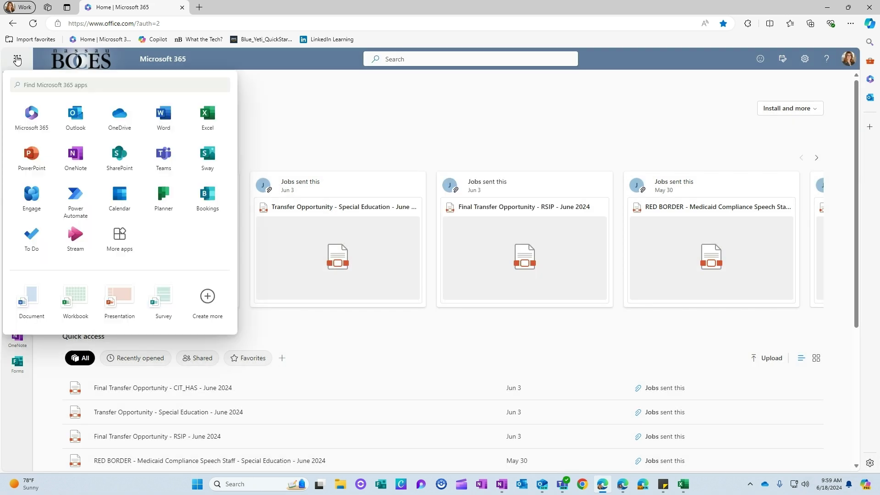
pyautogui.click(74, 241)
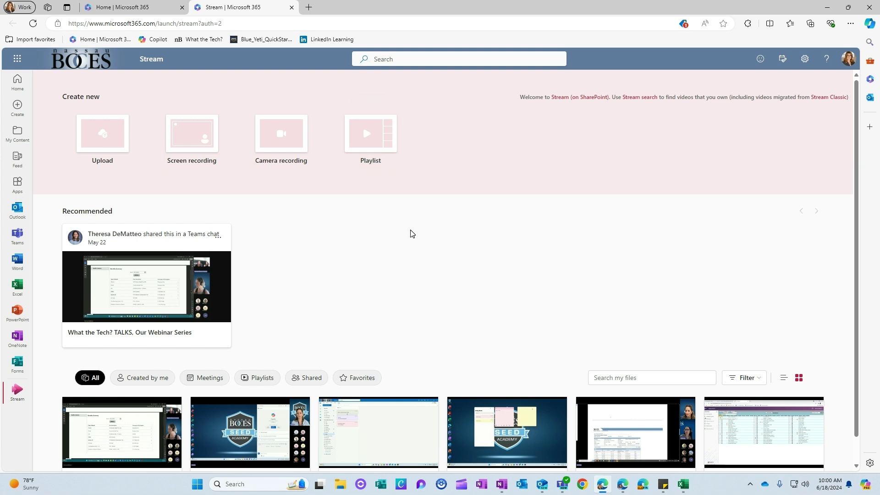
# Scroll down the Stream home page to the list of the user's videos
pyautogui.scroll(-1, 668, 219)
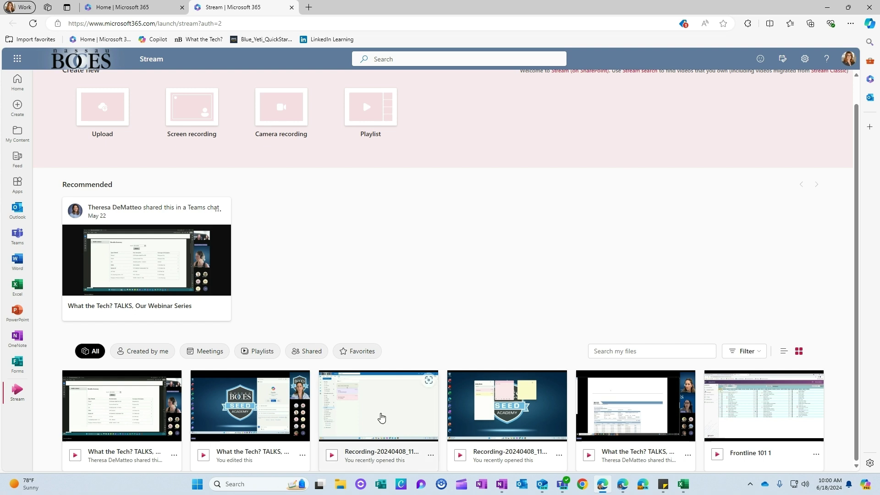
# Open Recording-20240408_112556 and begin adding a form from its Interactivity pane
pyautogui.click(386, 384)
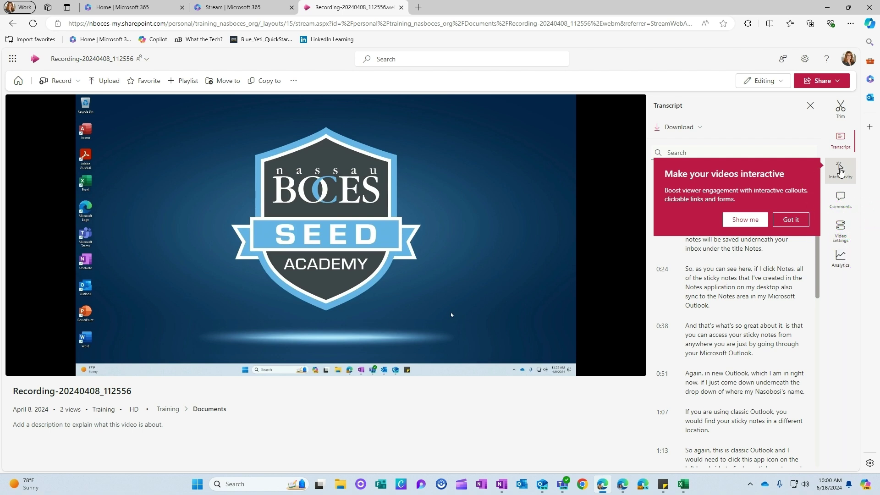
pyautogui.click(840, 170)
pyautogui.click(696, 128)
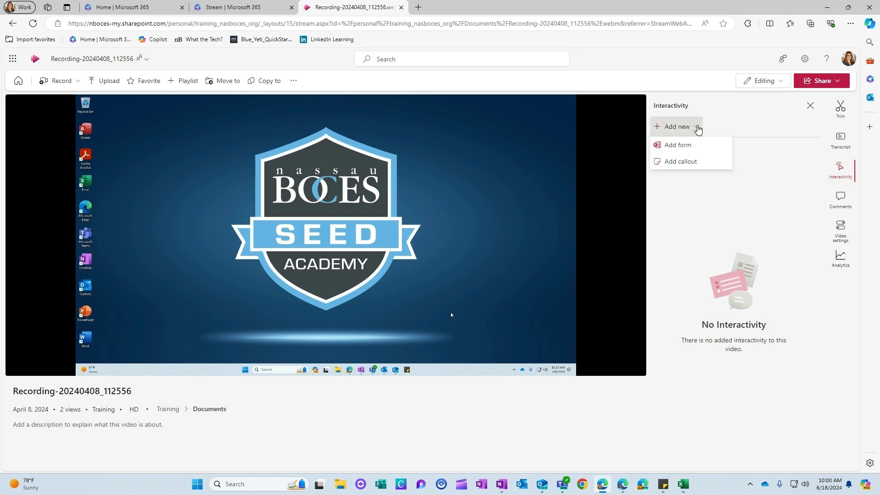
pyautogui.click(670, 146)
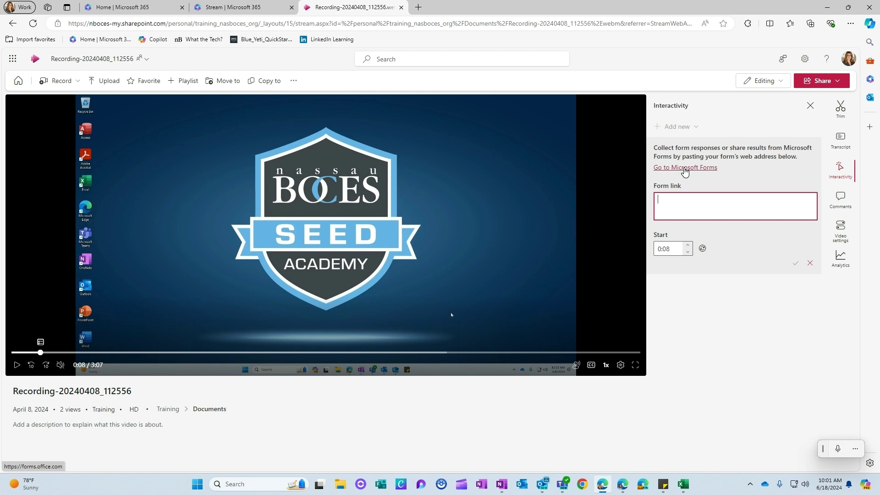
# Copy the Course evaluation survey's shortened share link from Microsoft Forms
pyautogui.click(685, 168)
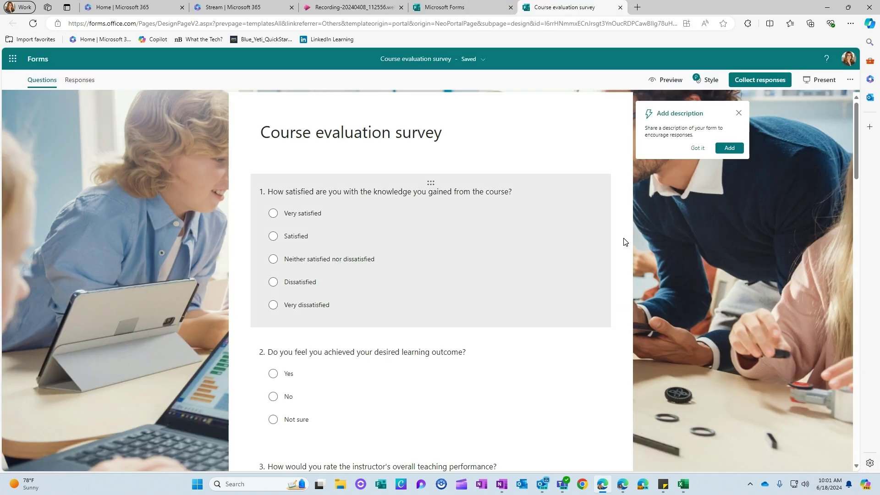
pyautogui.click(769, 82)
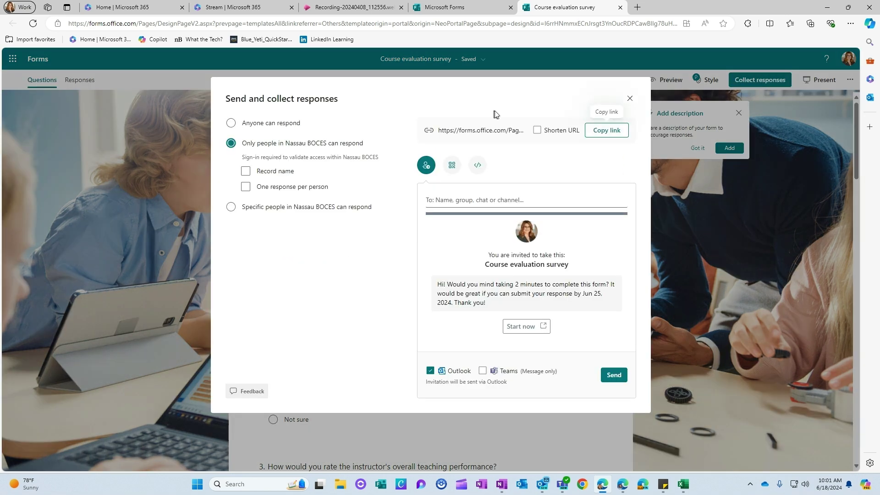
pyautogui.click(537, 132)
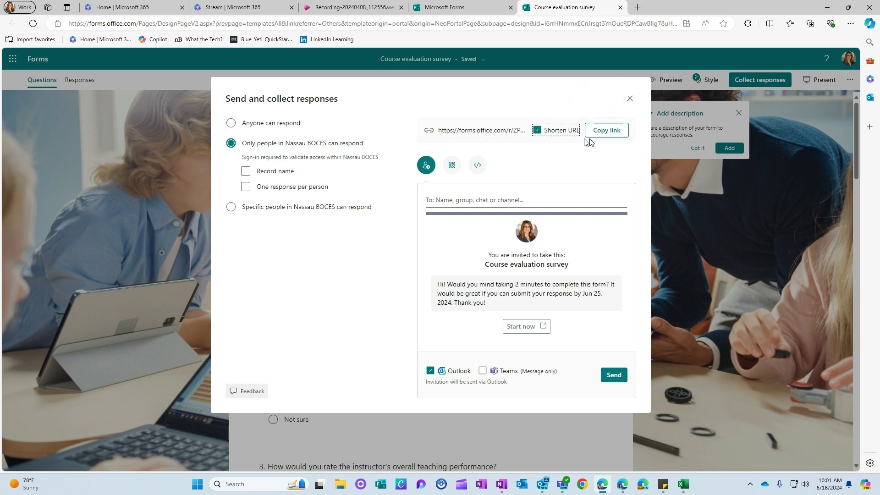
pyautogui.click(609, 131)
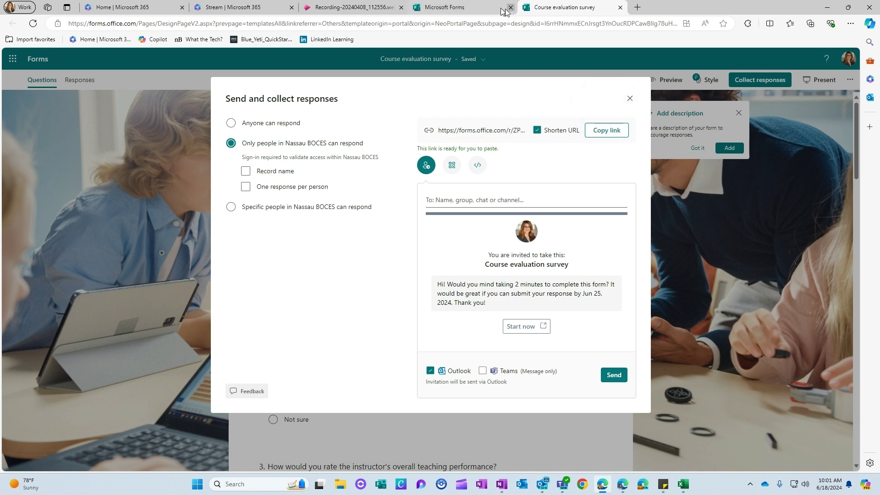
# Back in Stream, paste the survey link into the Form link field
pyautogui.click(380, 8)
pyautogui.click(662, 200)
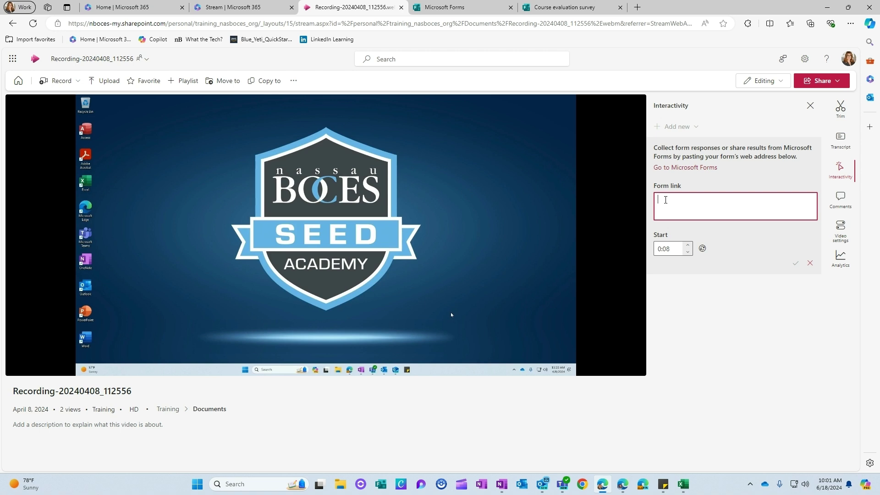
pyautogui.rightClick(665, 200)
pyautogui.click(687, 288)
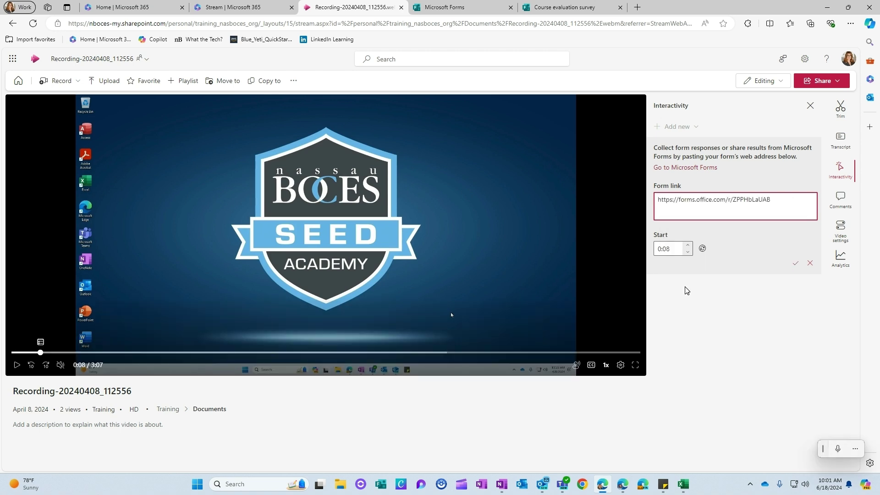
# Set the form's start time to 0:10 and save it as Form 1
pyautogui.click(689, 254)
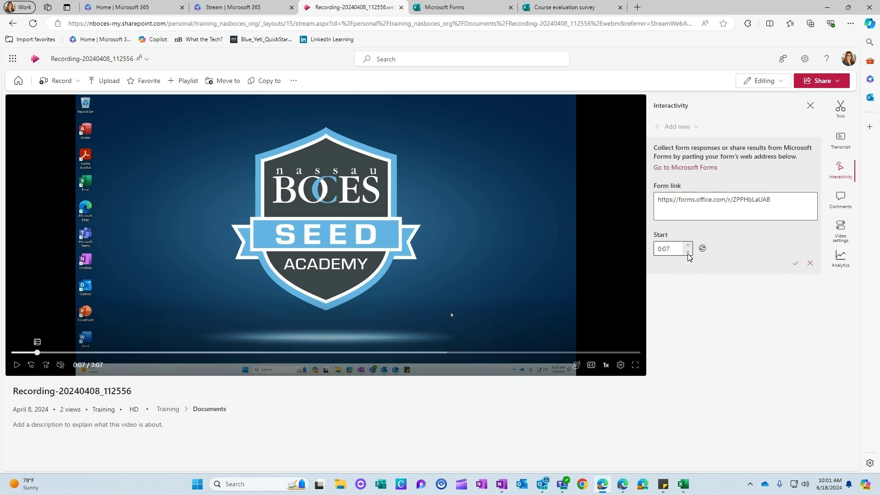
pyautogui.click(687, 245)
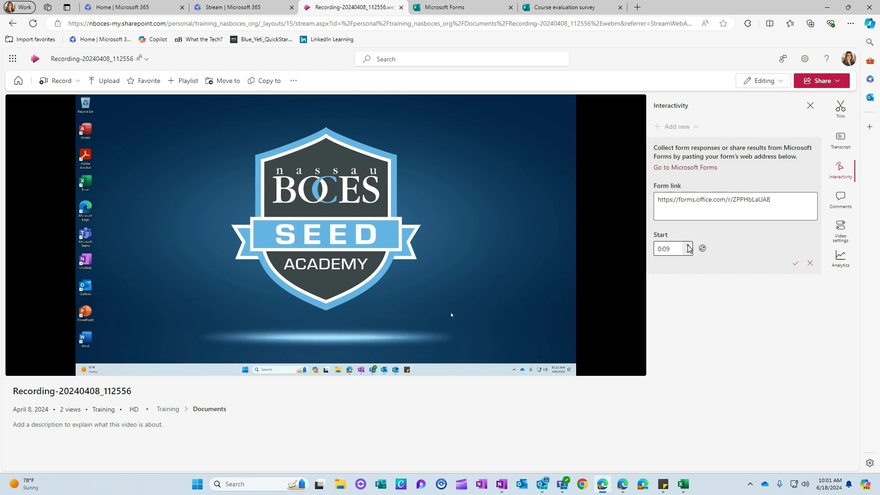
pyautogui.click(688, 245)
pyautogui.click(688, 245)
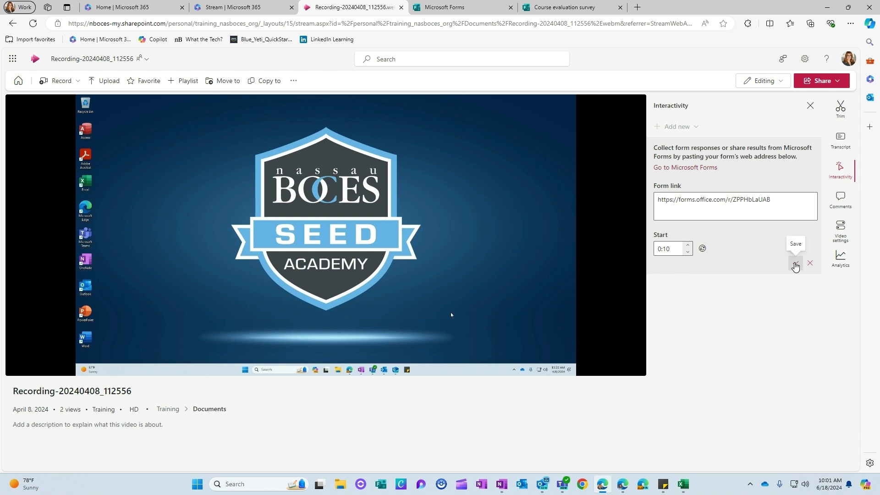
pyautogui.click(795, 265)
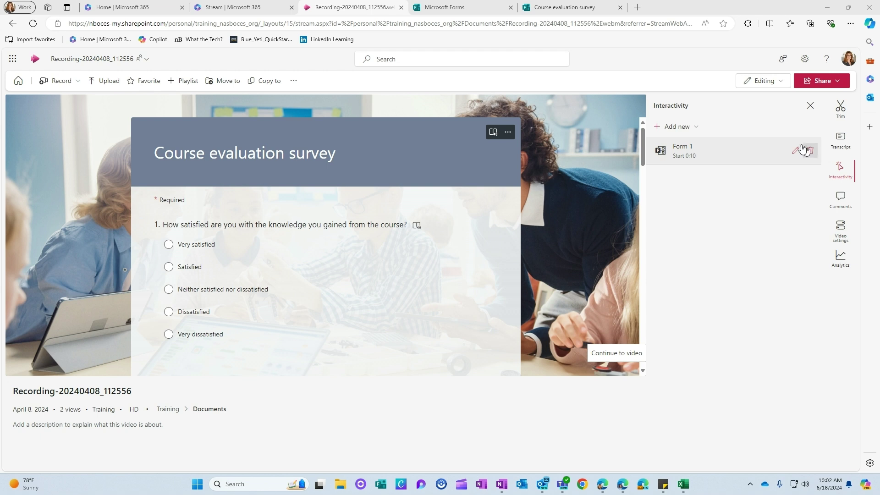
# Add a new callout to the video and widen its box
pyautogui.click(696, 131)
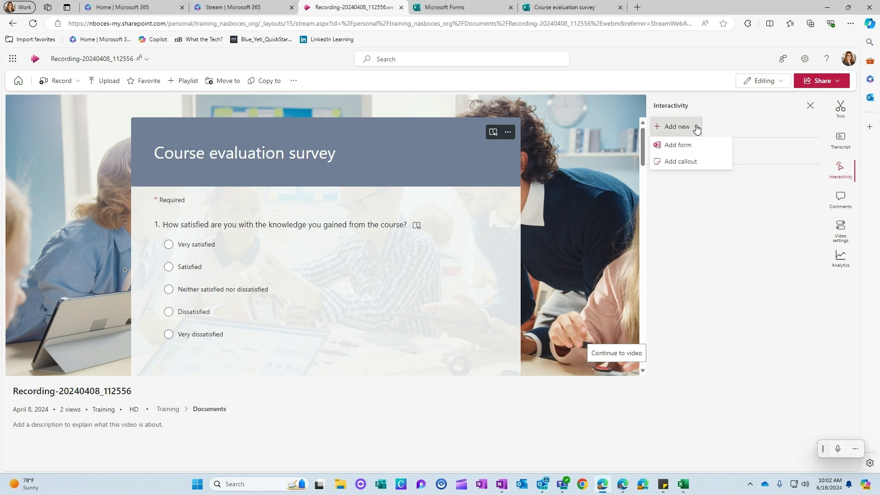
pyautogui.click(672, 163)
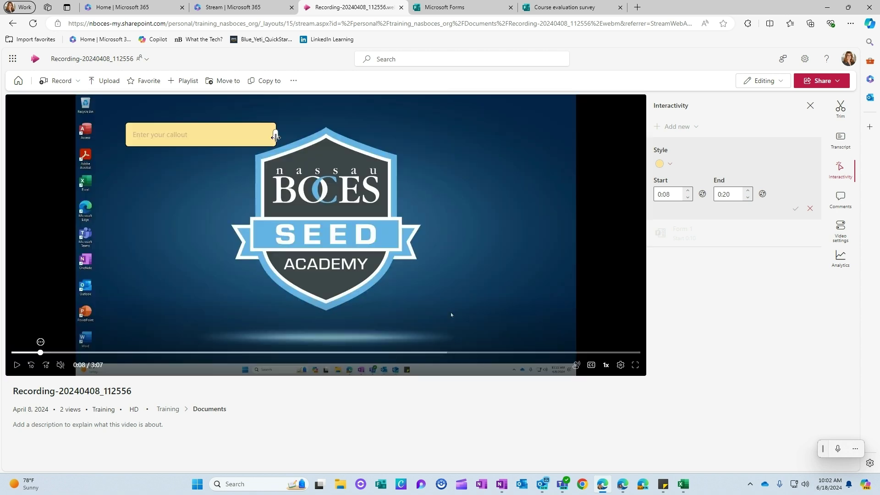
pyautogui.moveTo(276, 136); pyautogui.dragTo(330, 137)
# Make the callout blue with the text 'Please Fill out the form!' and save it
pyautogui.click(670, 165)
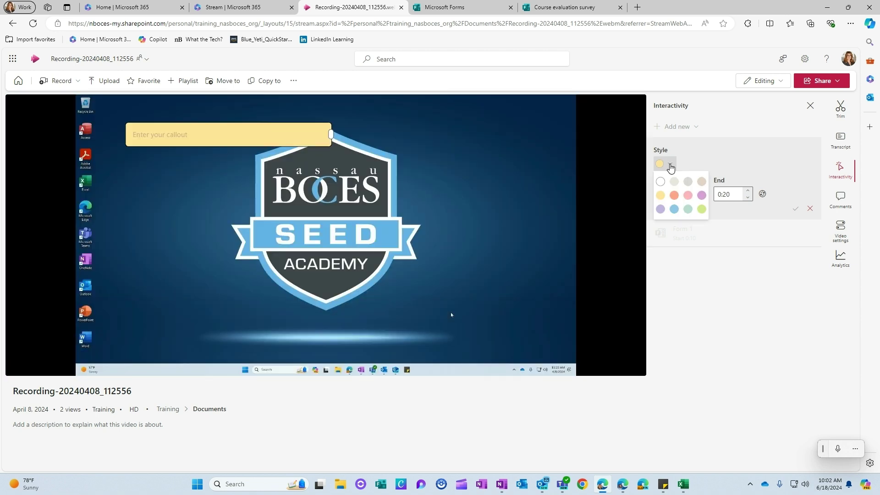
pyautogui.click(673, 196)
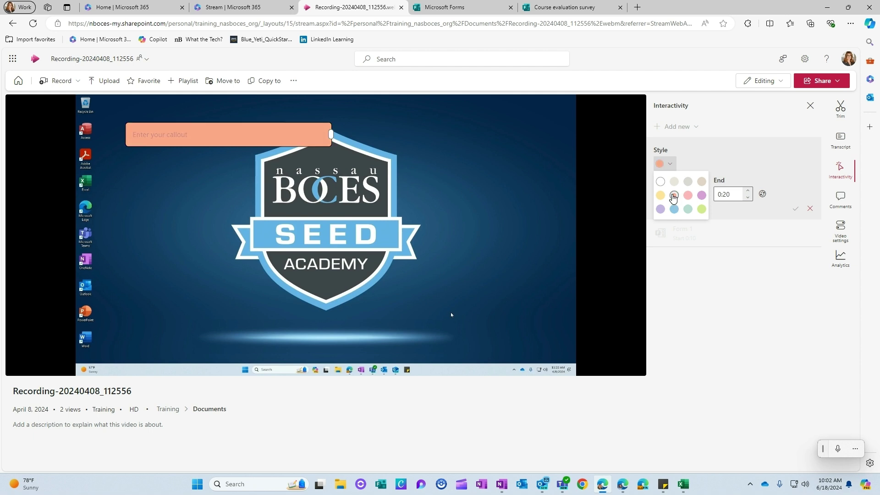
pyautogui.click(674, 209)
pyautogui.click(182, 135)
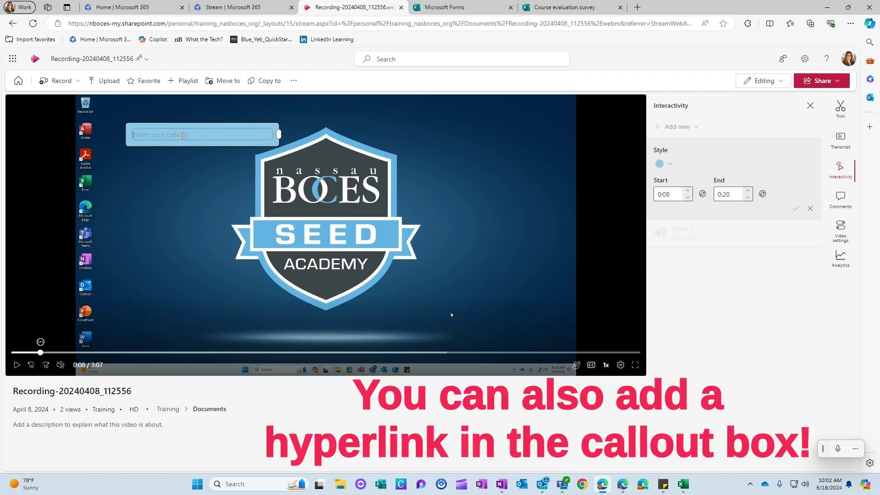
pyautogui.write('Please Fill out the form!')
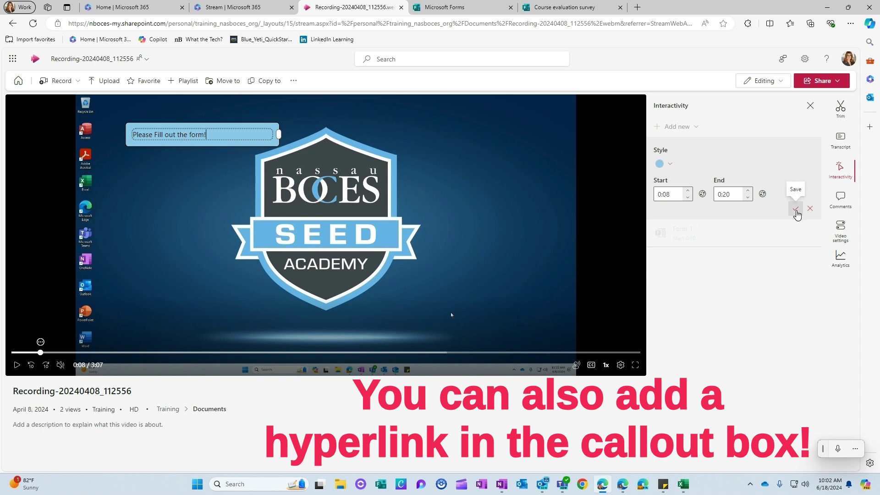
pyautogui.click(796, 213)
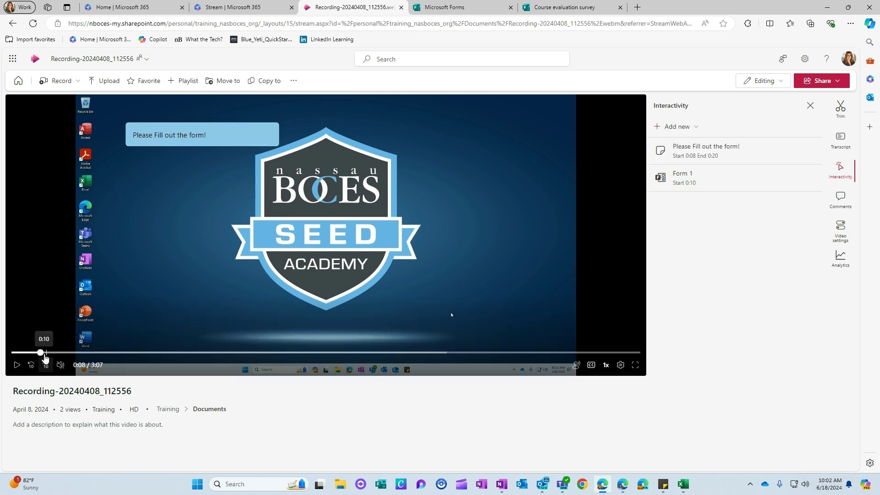
pyautogui.click(35, 352)
pyautogui.click(16, 364)
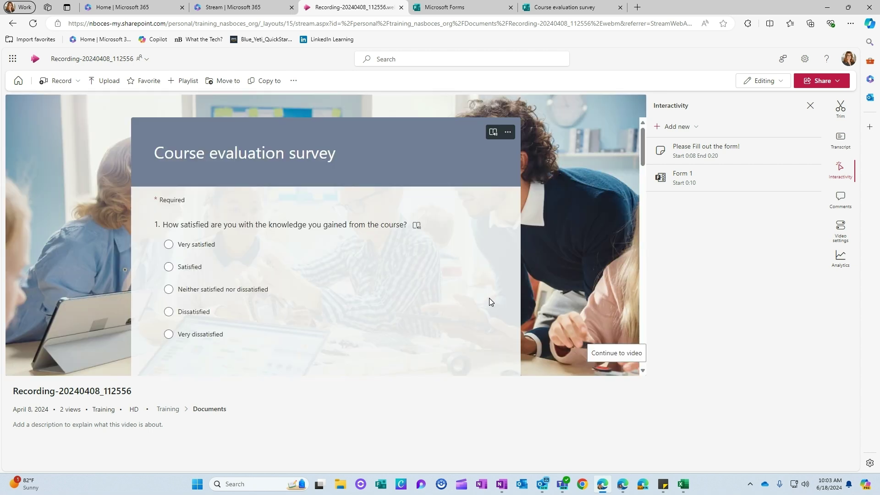
pyautogui.click(169, 266)
pyautogui.click(170, 291)
pyautogui.click(169, 270)
pyautogui.click(758, 294)
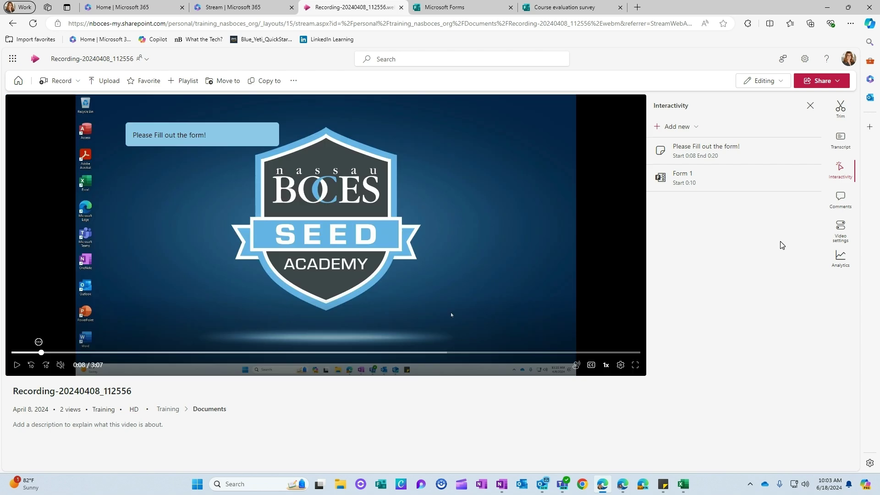
# Browse Trim, Transcript, Comments and Video settings, ending on Analytics showing 3 views, 2 viewers
pyautogui.click(841, 110)
pyautogui.click(840, 139)
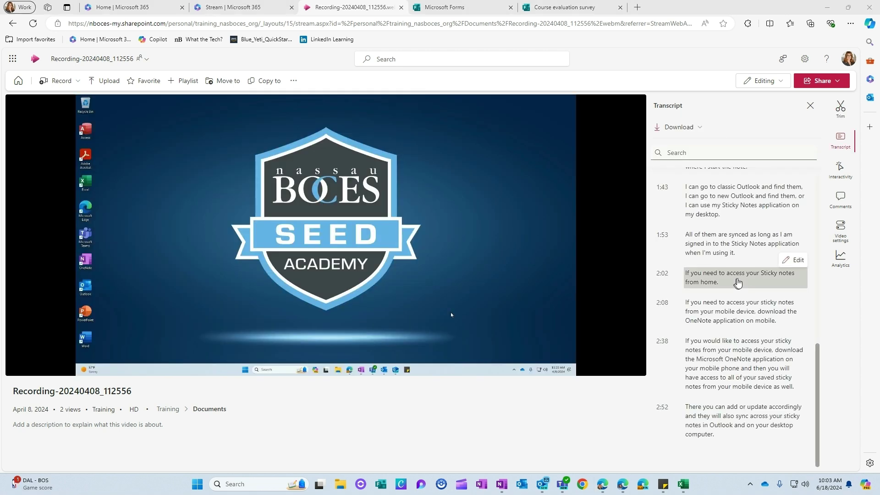
pyautogui.scroll(3, 738, 282)
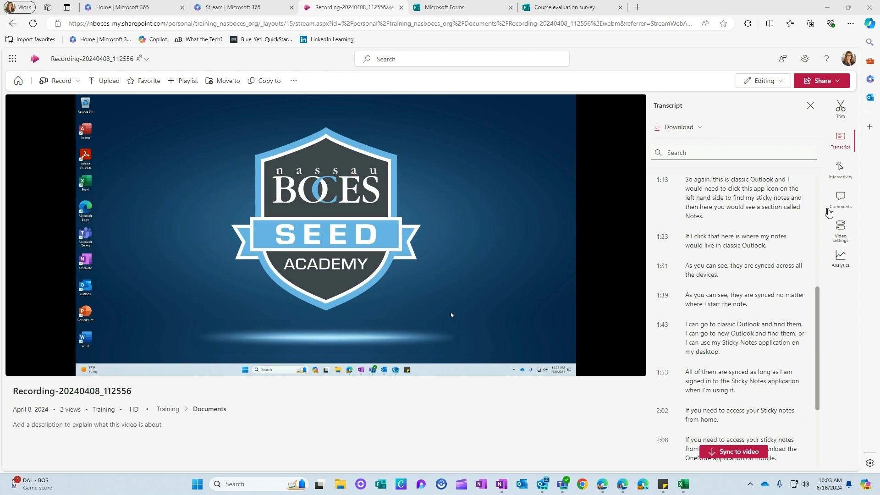
pyautogui.click(840, 201)
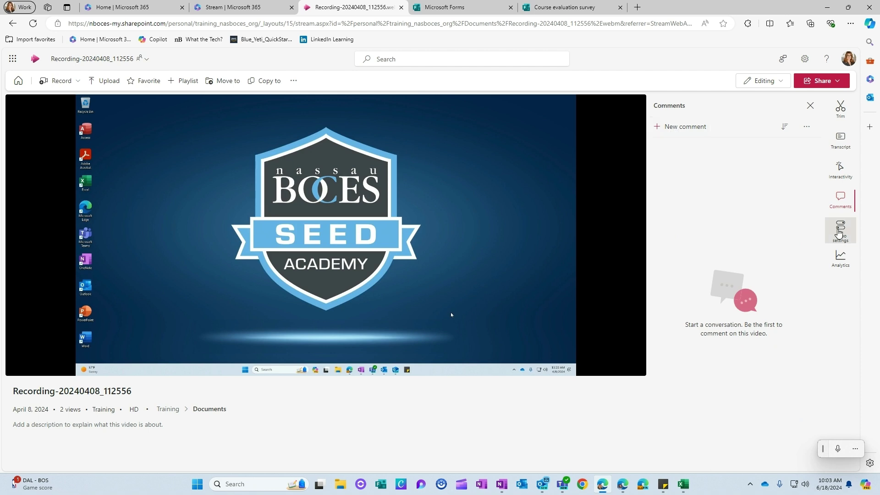
pyautogui.click(841, 229)
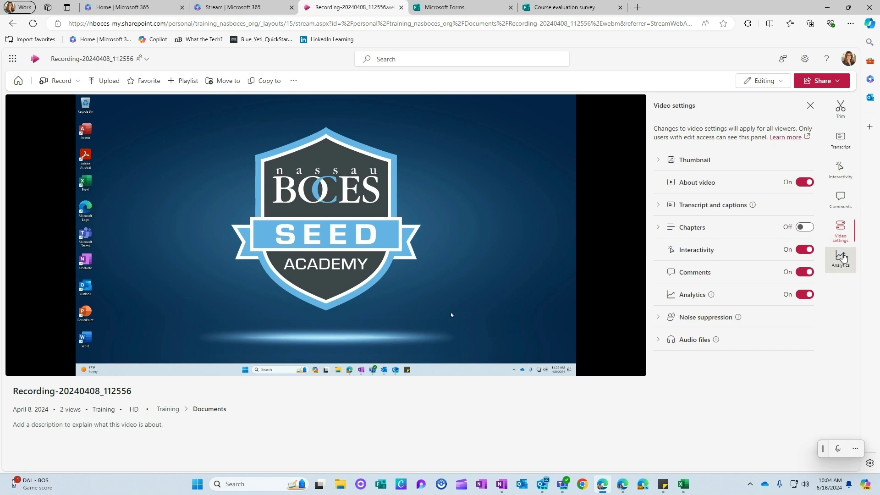
pyautogui.click(842, 252)
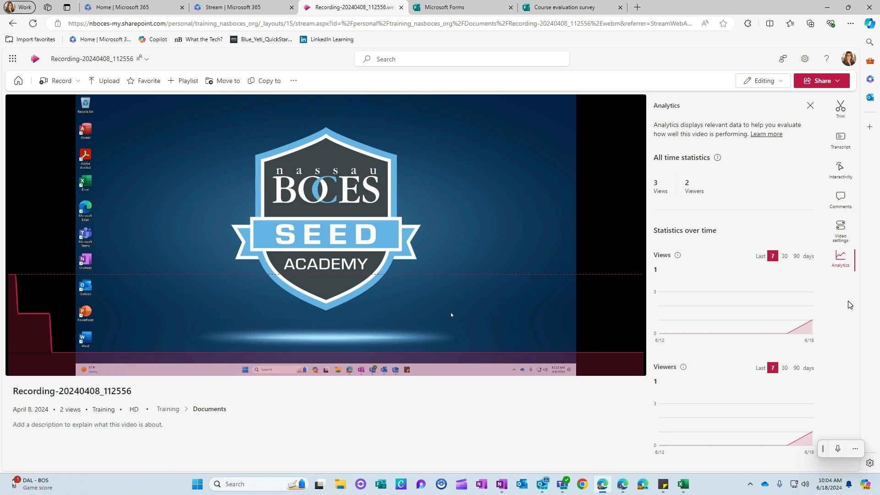